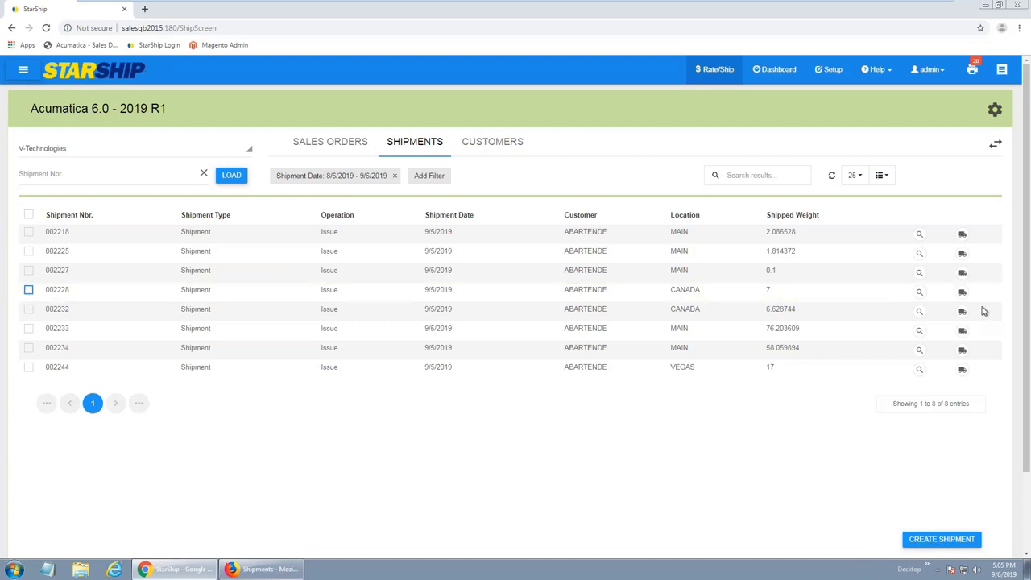
# Open the CANADA-location shipment weighing 7 for processing and inspect its packaging choices and the Large Env contents.
pyautogui.click(961, 292)
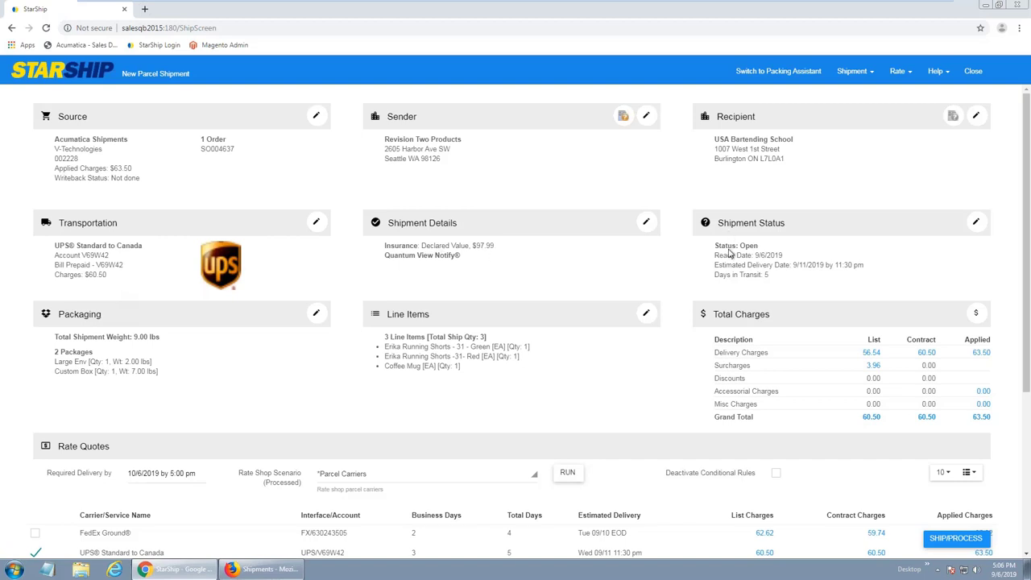
pyautogui.click(316, 314)
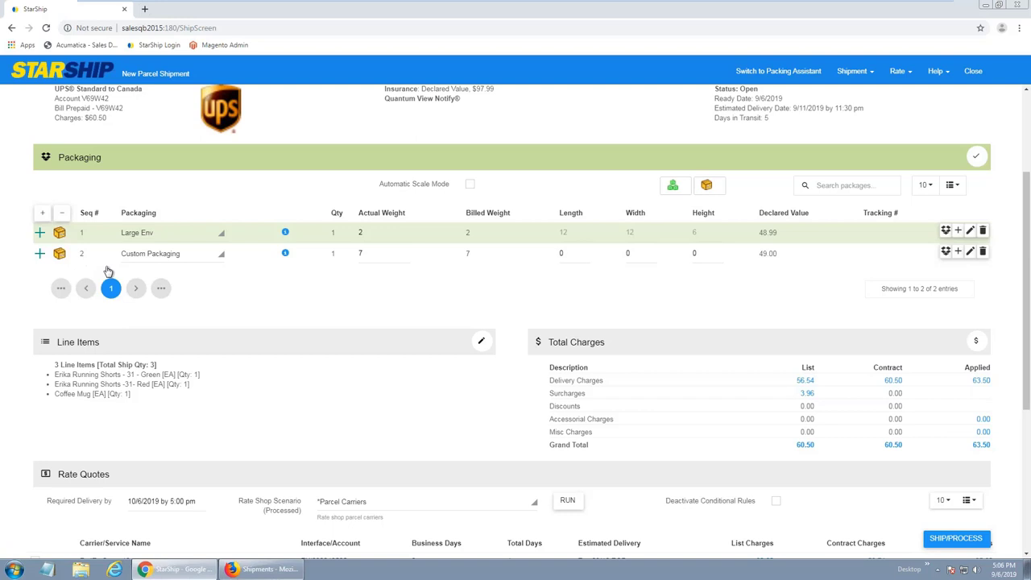
pyautogui.click(222, 256)
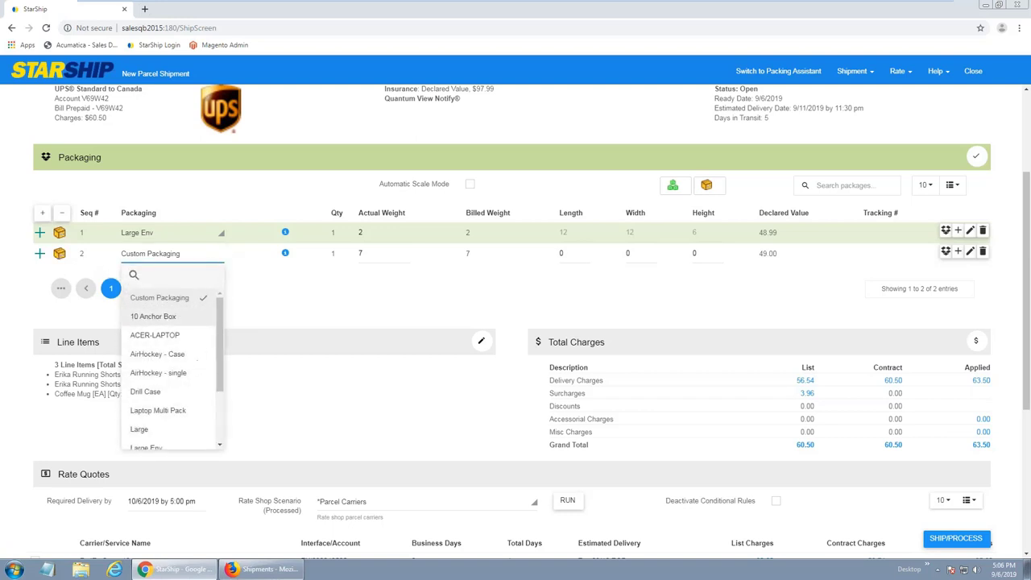
pyautogui.moveTo(218, 319)
pyautogui.mouseDown()
pyautogui.moveTo(216, 355)
pyautogui.moveTo(218, 318)
pyautogui.mouseUp()
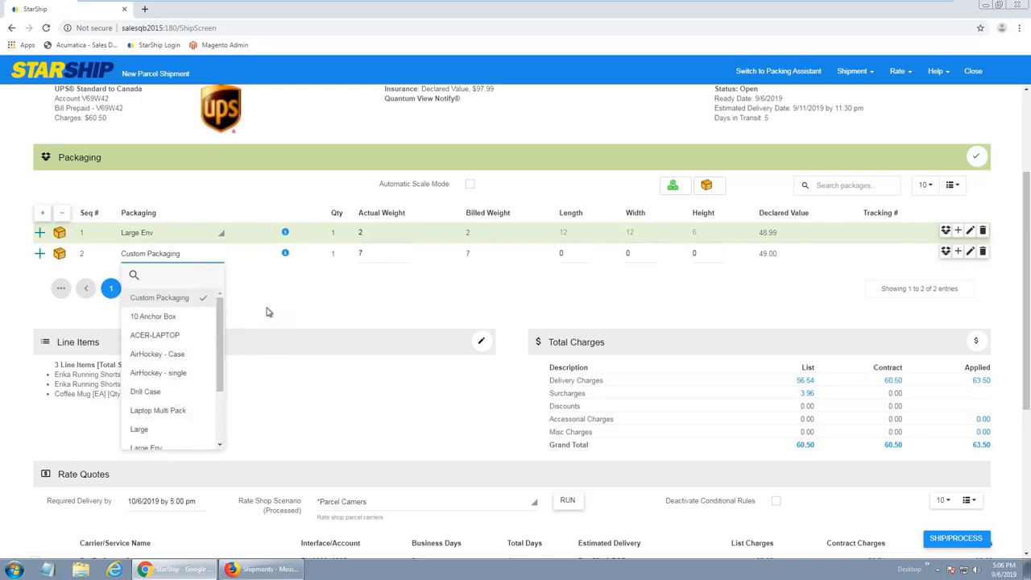
pyautogui.click(42, 240)
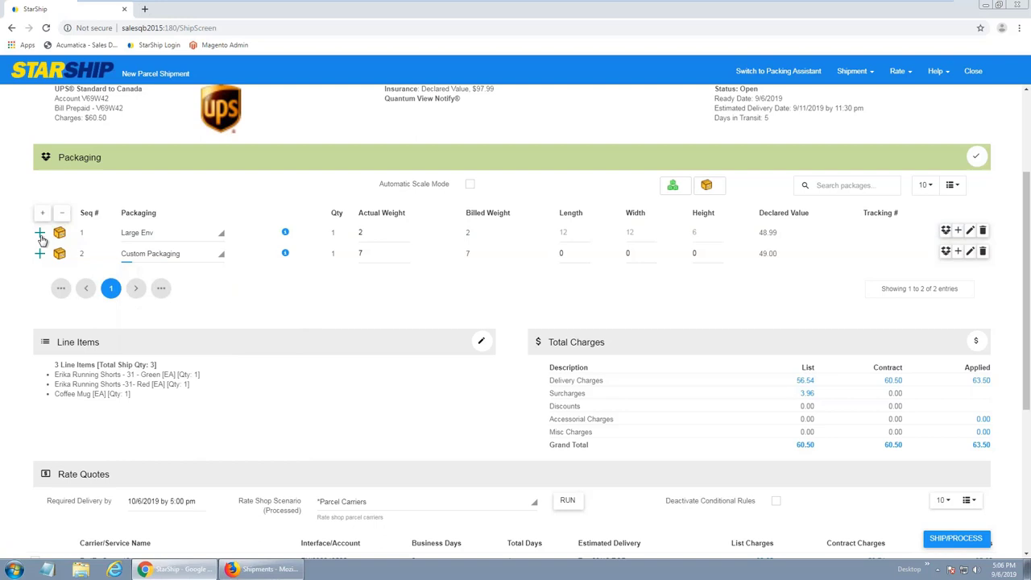
pyautogui.click(40, 234)
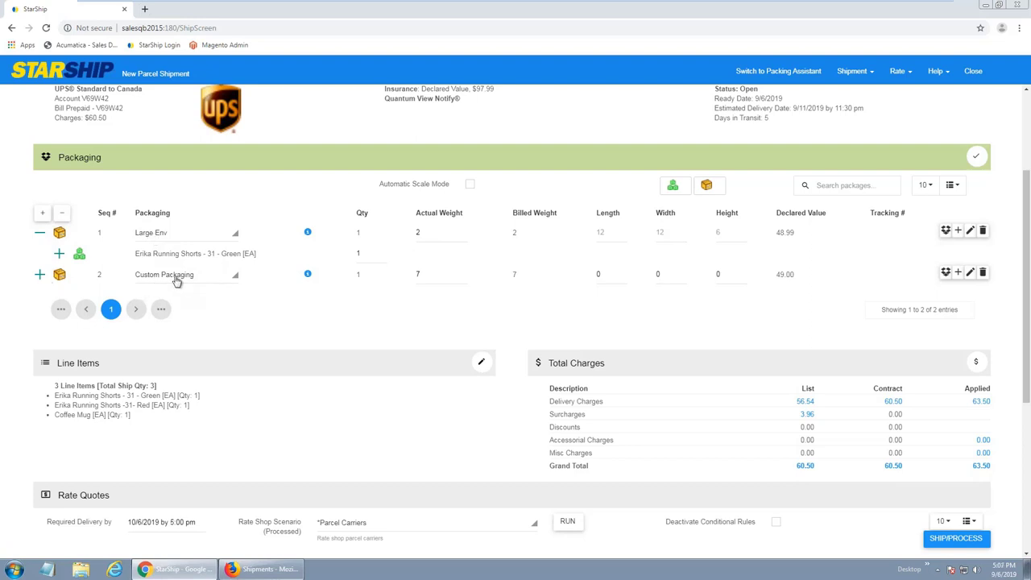
# Examine the line items, including the green Erika Running Shorts' item details, international settings and Schedule B code lookup.
pyautogui.click(478, 363)
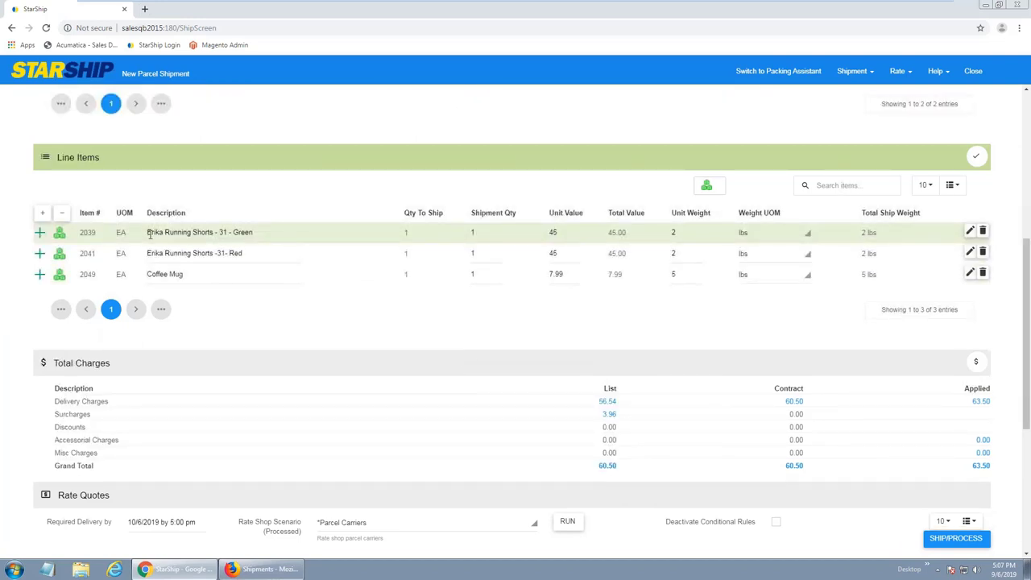
pyautogui.click(970, 232)
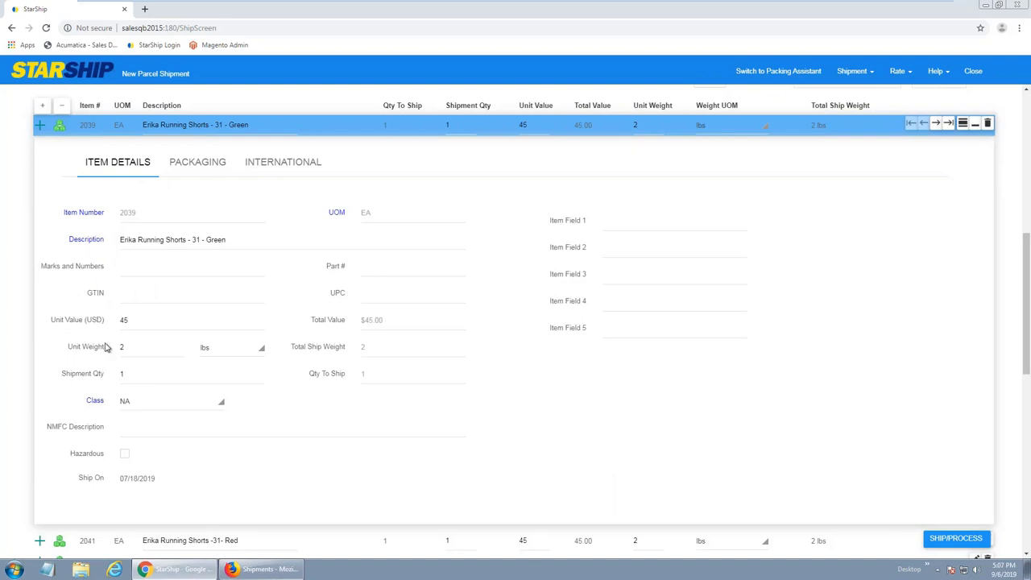
pyautogui.click(299, 167)
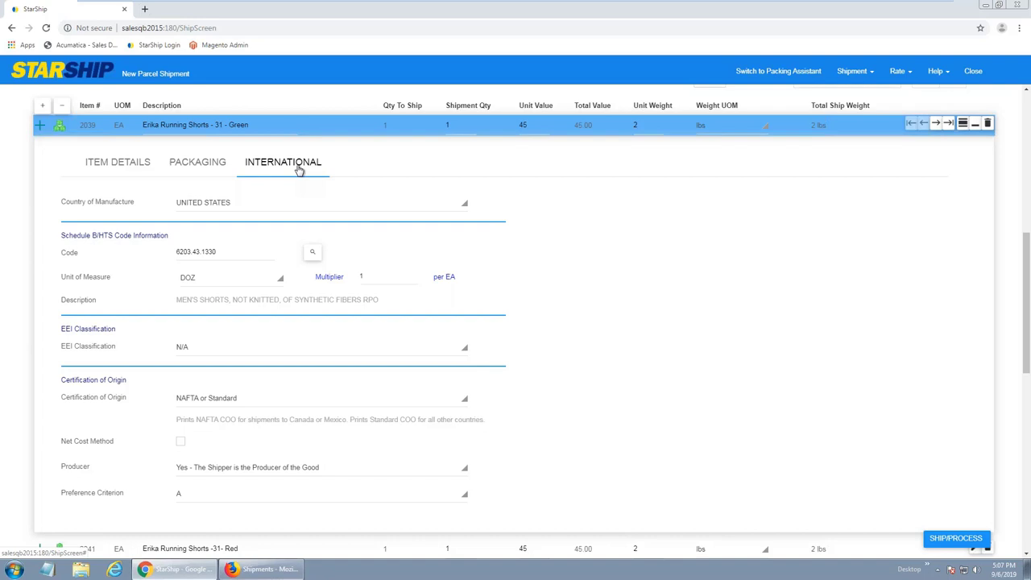
pyautogui.click(314, 254)
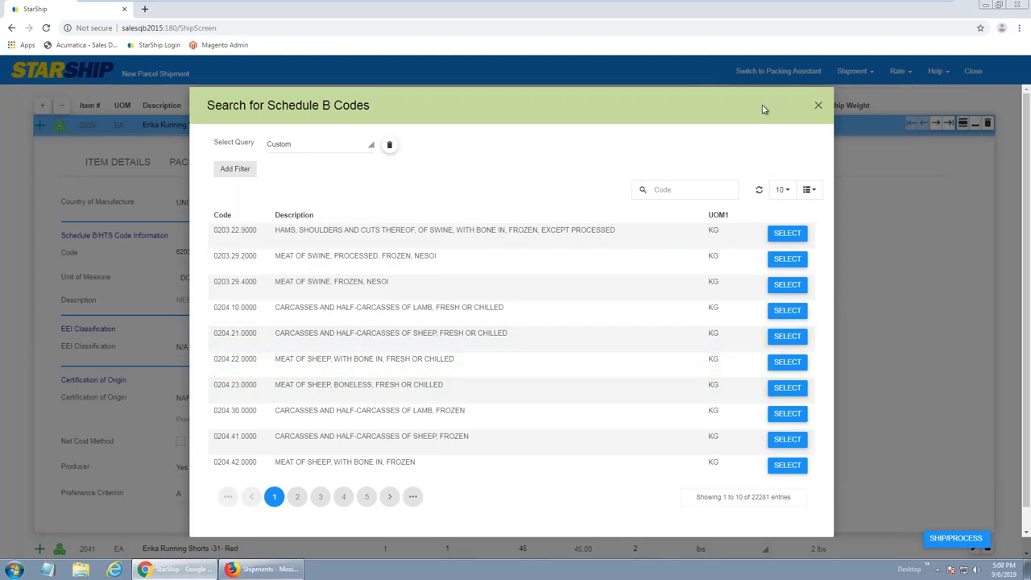
pyautogui.click(818, 105)
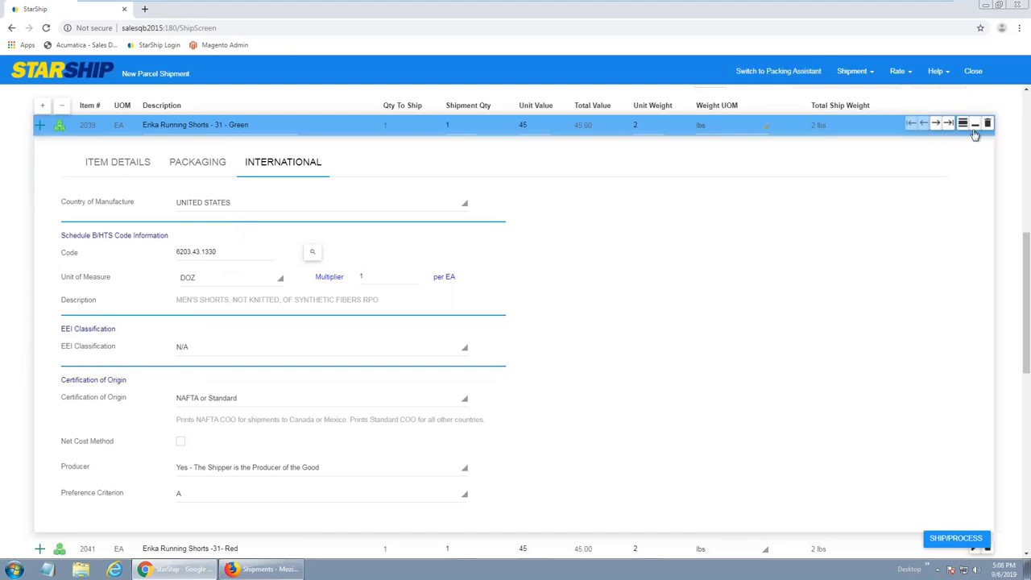
pyautogui.click(975, 123)
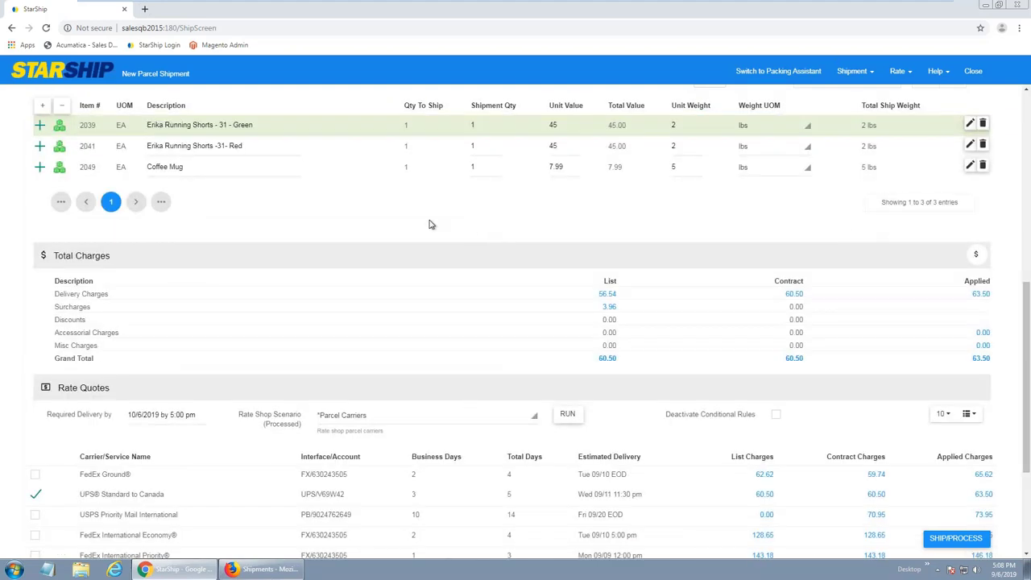
# In the Packing Assistant, unpack the Custom Packaging package and change its packaging to Medium Box.
pyautogui.scroll(5, 430, 235)
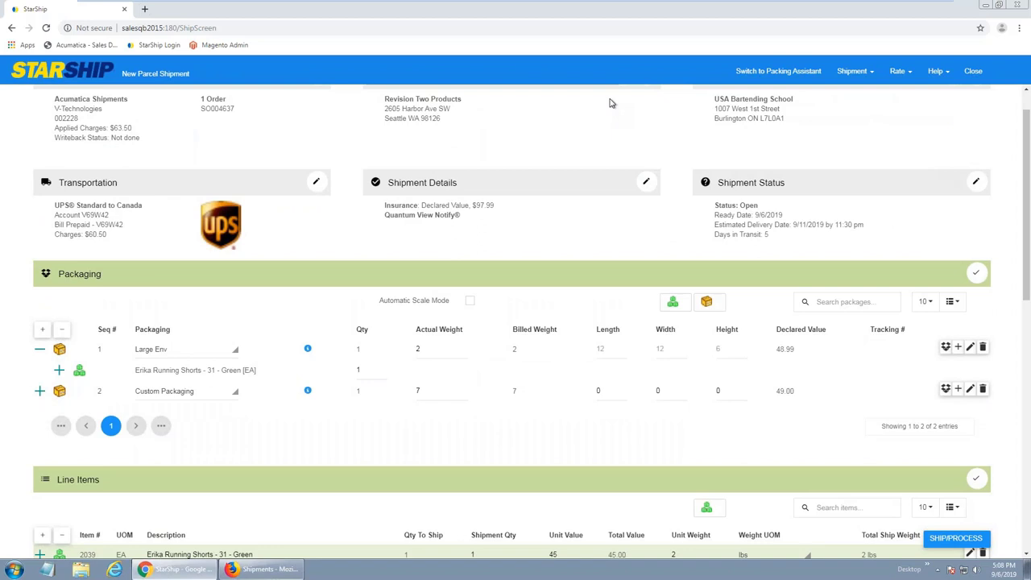
pyautogui.click(771, 74)
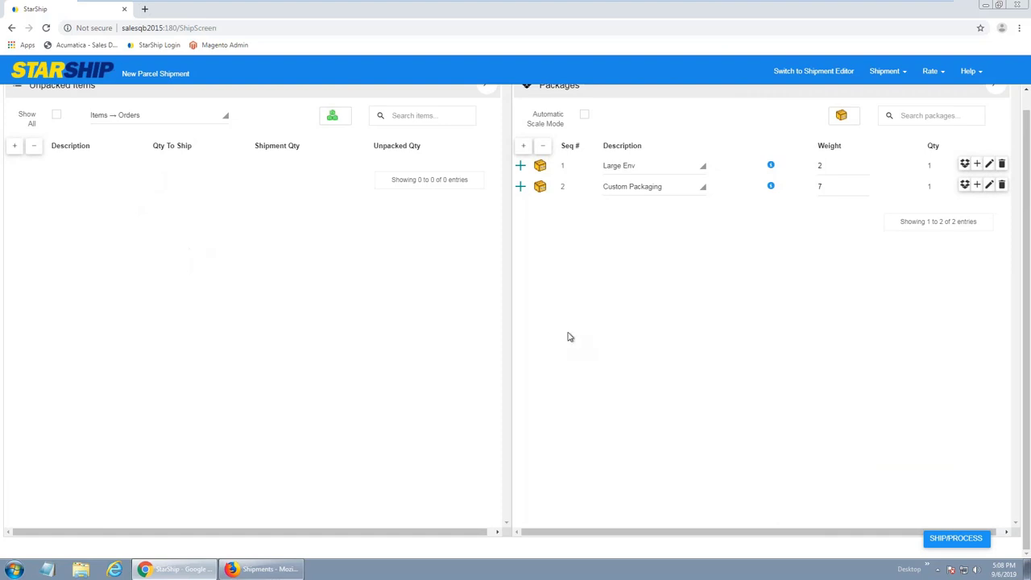
pyautogui.click(964, 185)
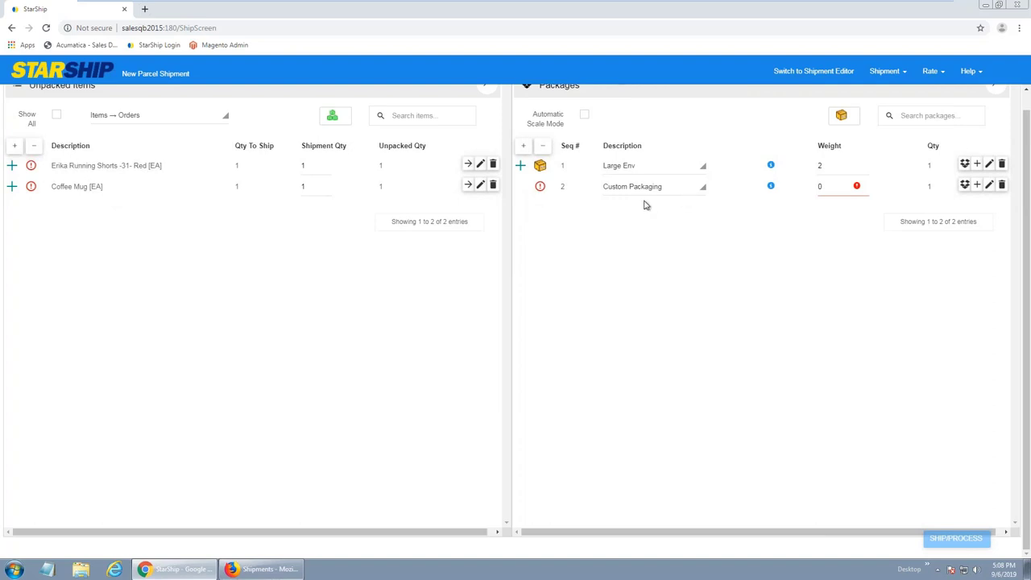
pyautogui.click(685, 193)
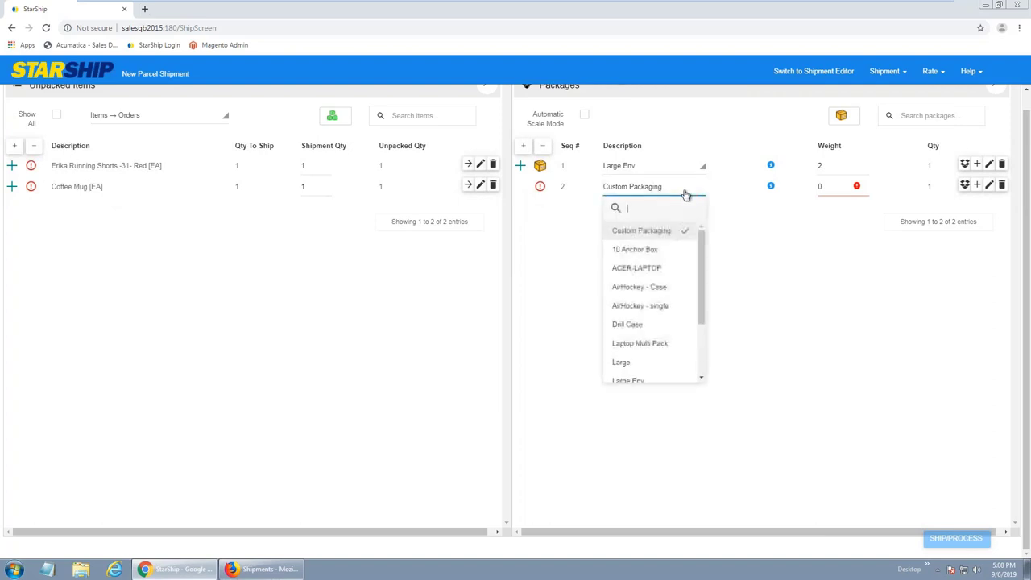
pyautogui.scroll(-2, 644, 345)
pyautogui.click(653, 343)
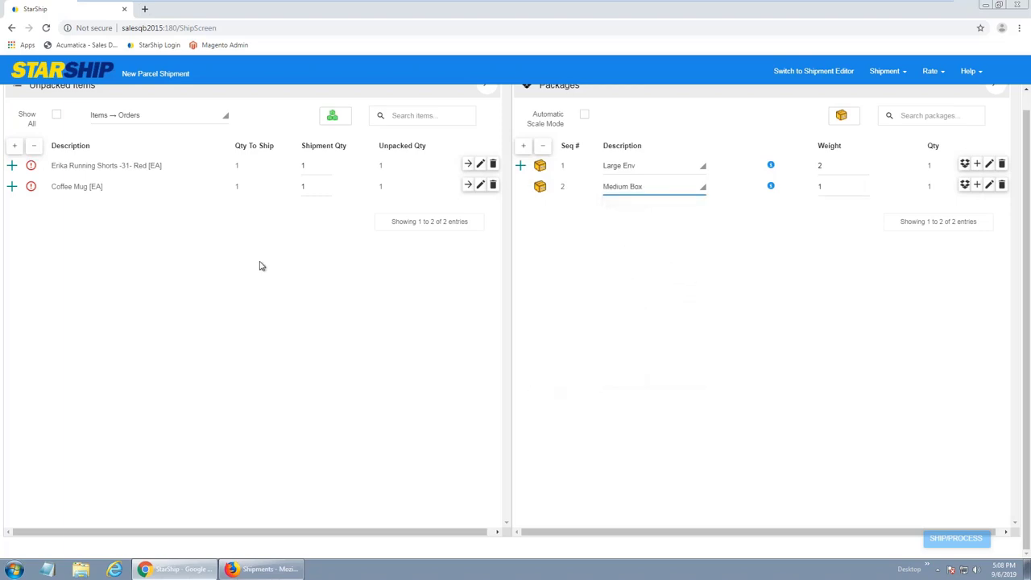
# Pack the red Erika Running Shorts and the Coffee Mug into the Medium Box and return to the shipment editor.
pyautogui.click(115, 167)
pyautogui.click(73, 195)
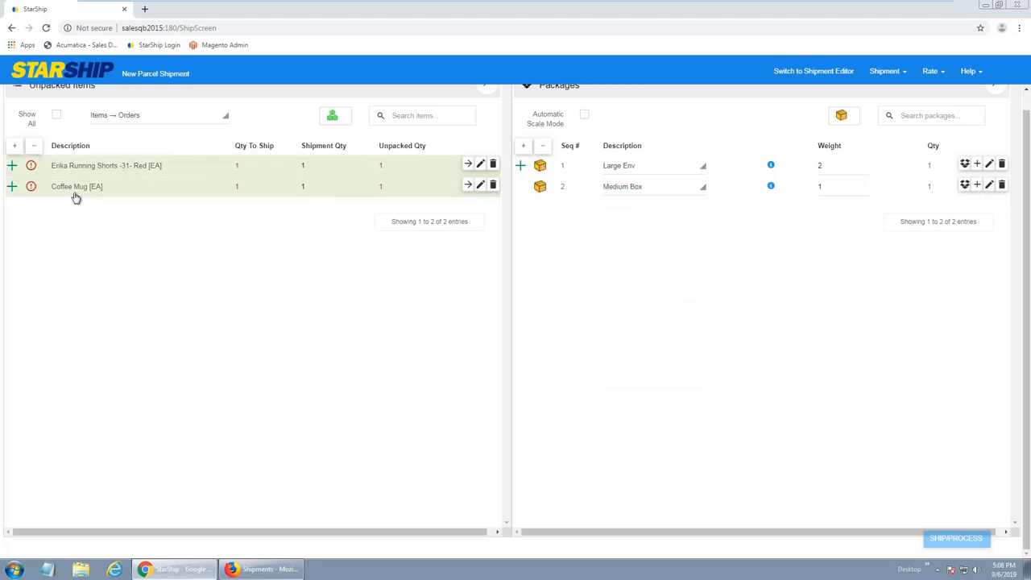
pyautogui.moveTo(76, 168); pyautogui.dragTo(594, 194)
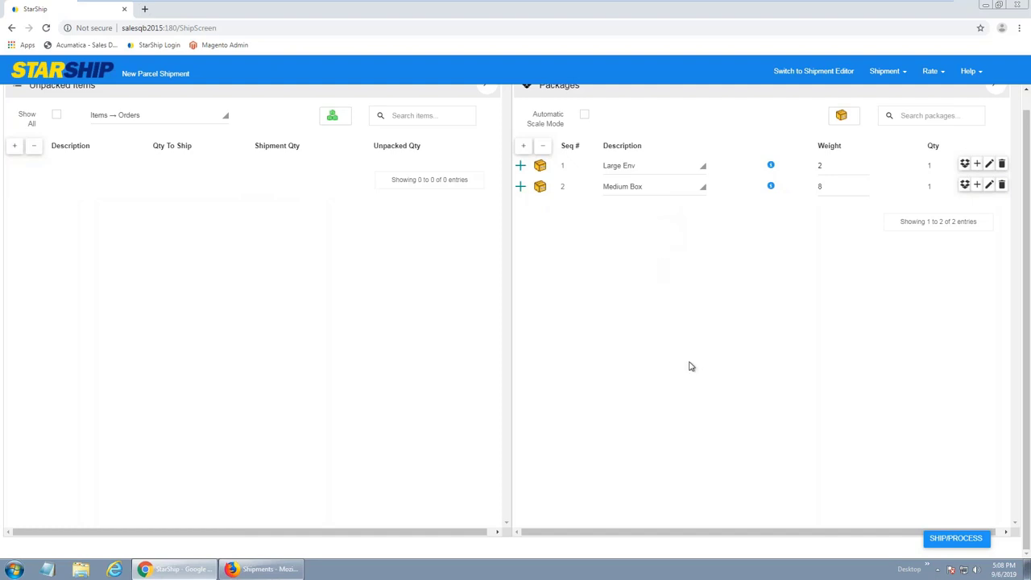
pyautogui.click(957, 545)
pyautogui.click(833, 71)
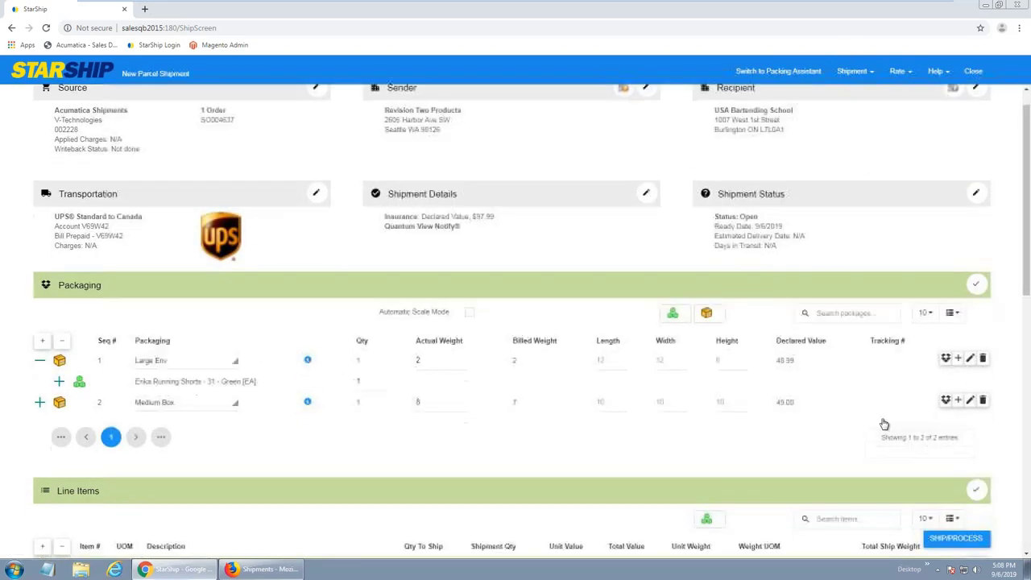
# Review the carrier rate quotes, the applied grand total's breakdown and the rule behind the total applied freight.
pyautogui.scroll(-3, 884, 424)
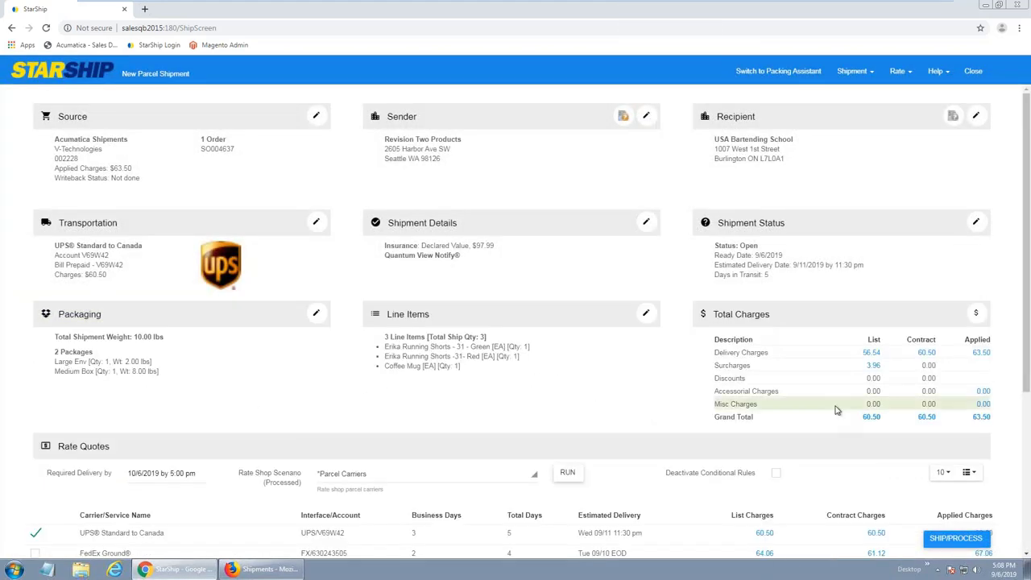
pyautogui.scroll(-3, 341, 401)
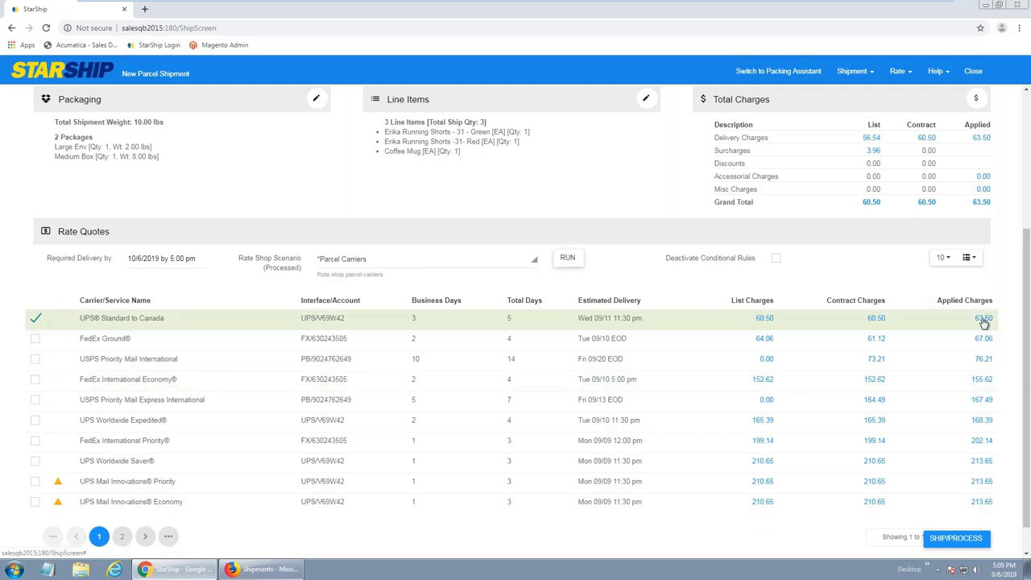
pyautogui.doubleClick(981, 202)
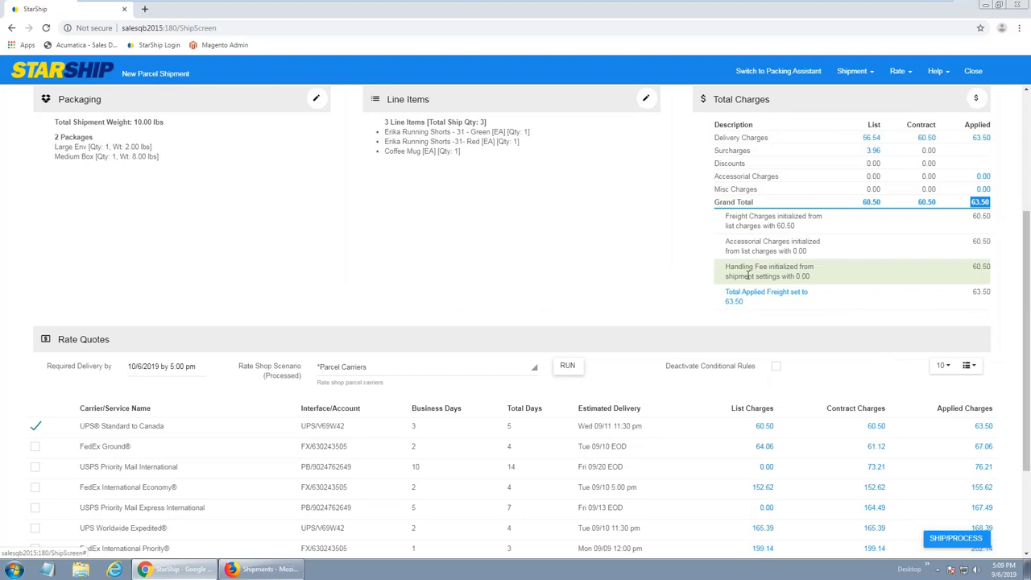
pyautogui.click(770, 298)
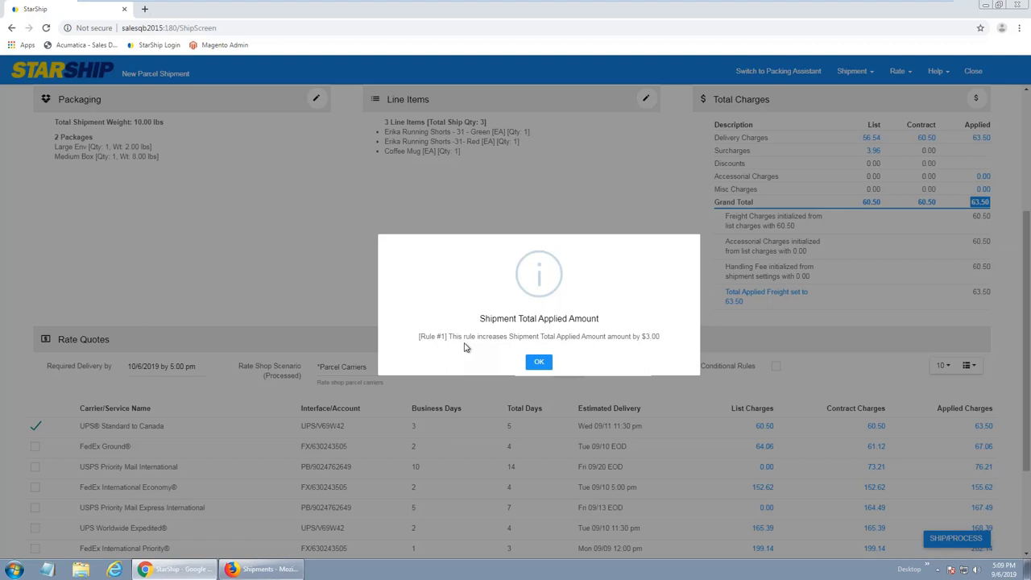
pyautogui.click(533, 363)
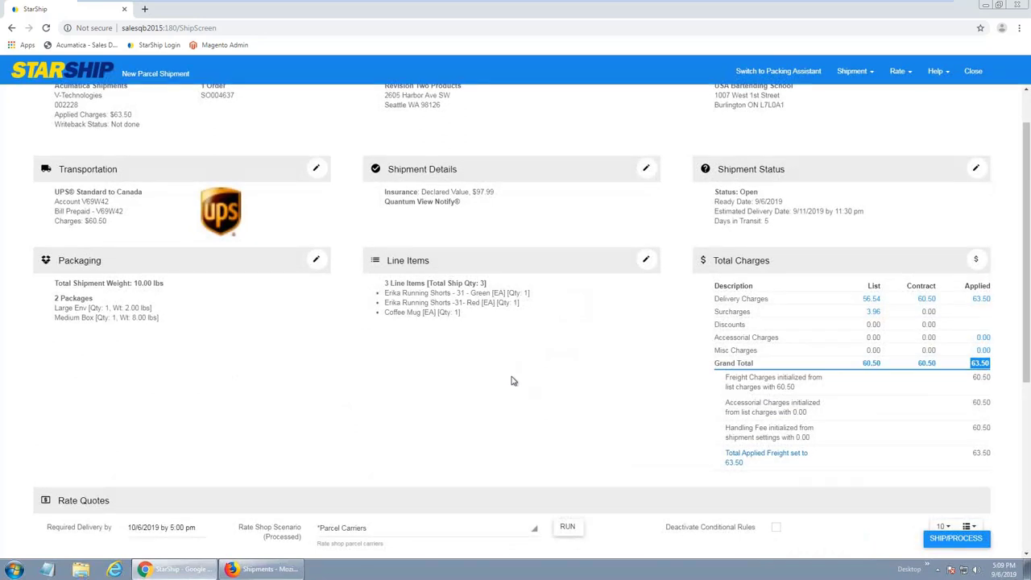
pyautogui.scroll(1, 544, 376)
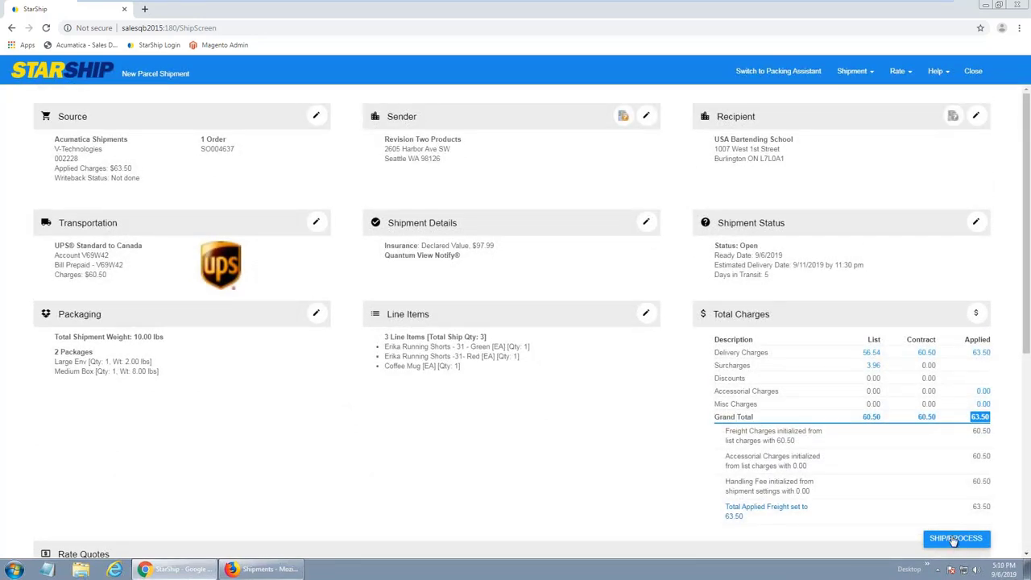
# Ship and process the parcel shipment to generate its shipping documents.
pyautogui.click(852, 72)
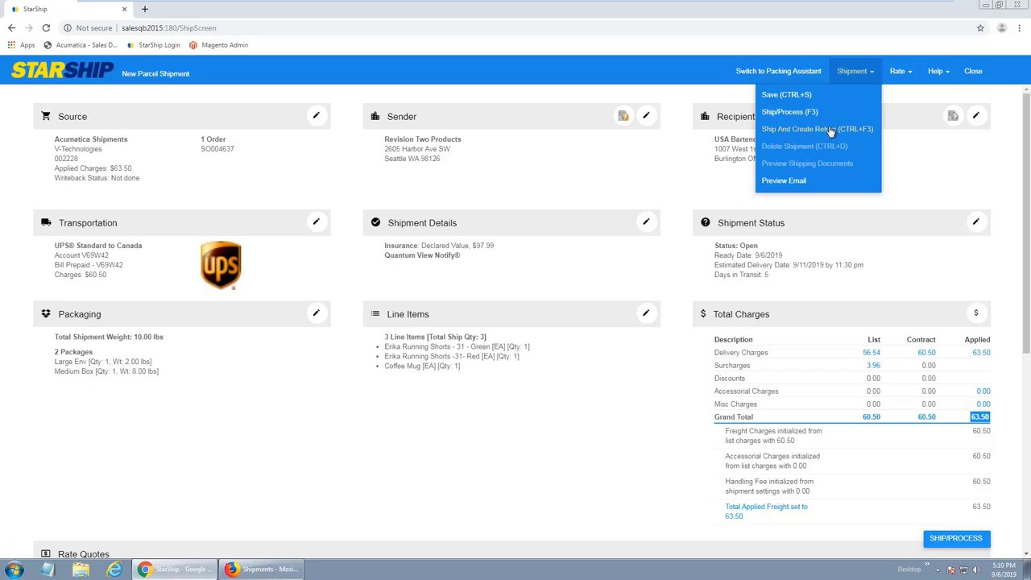
pyautogui.click(790, 112)
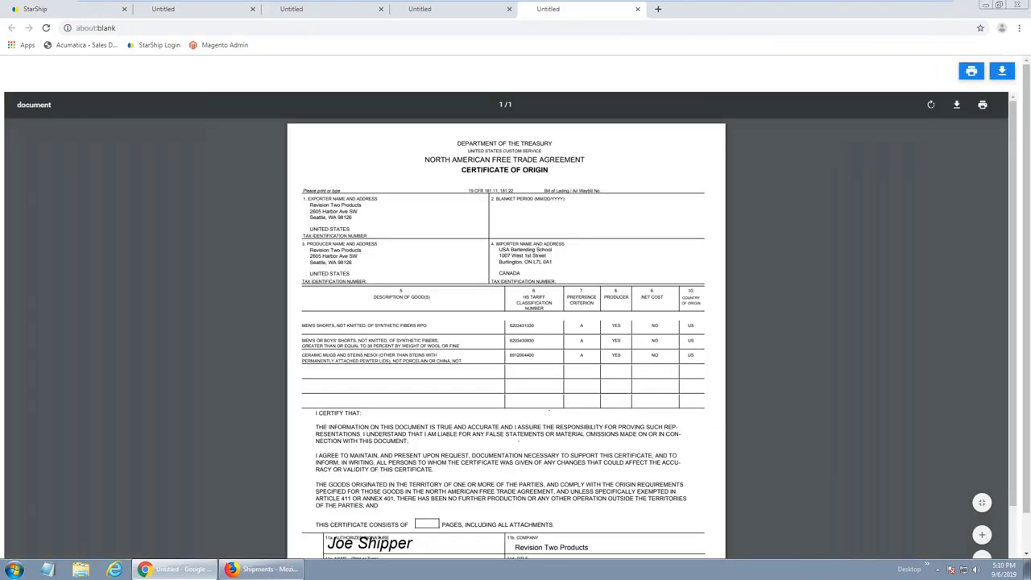
# Look over the generated package label and packing list documents, closing both of them.
pyautogui.click(185, 9)
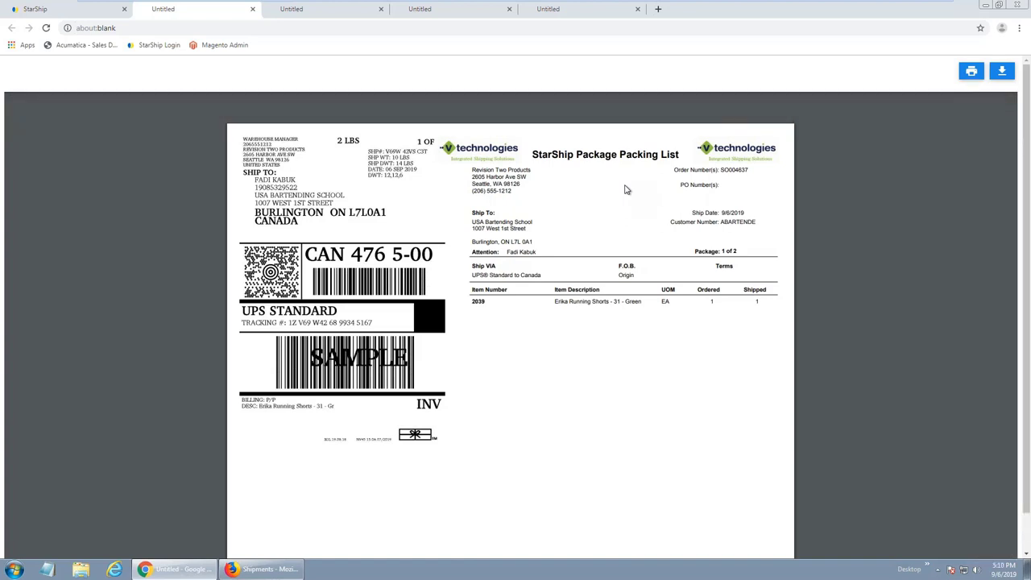
pyautogui.click(252, 8)
pyautogui.click(253, 9)
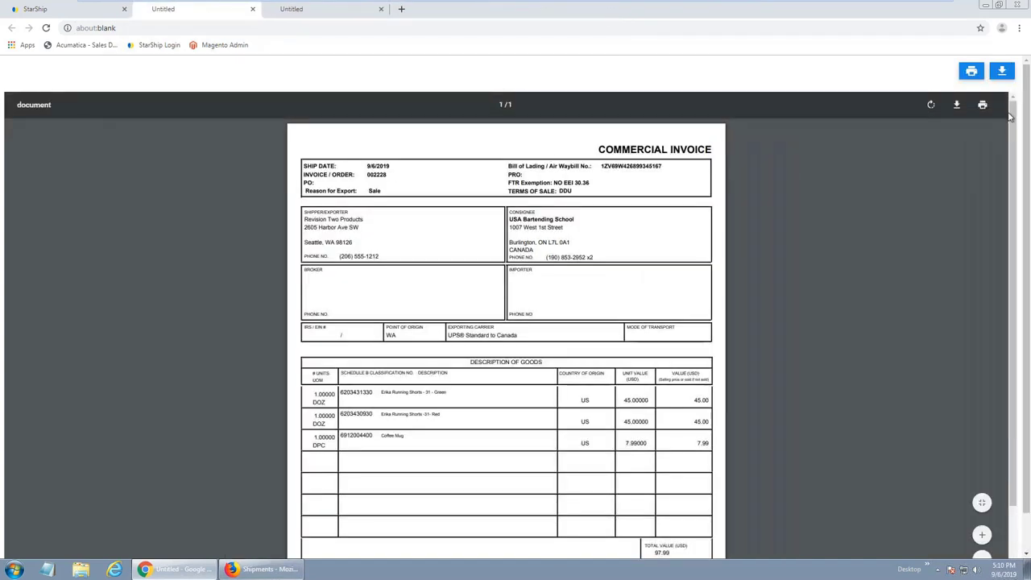
# Read the whole commercial invoice, close it, and examine the NAFTA Certificate of Origin.
pyautogui.scroll(-2, 539, 293)
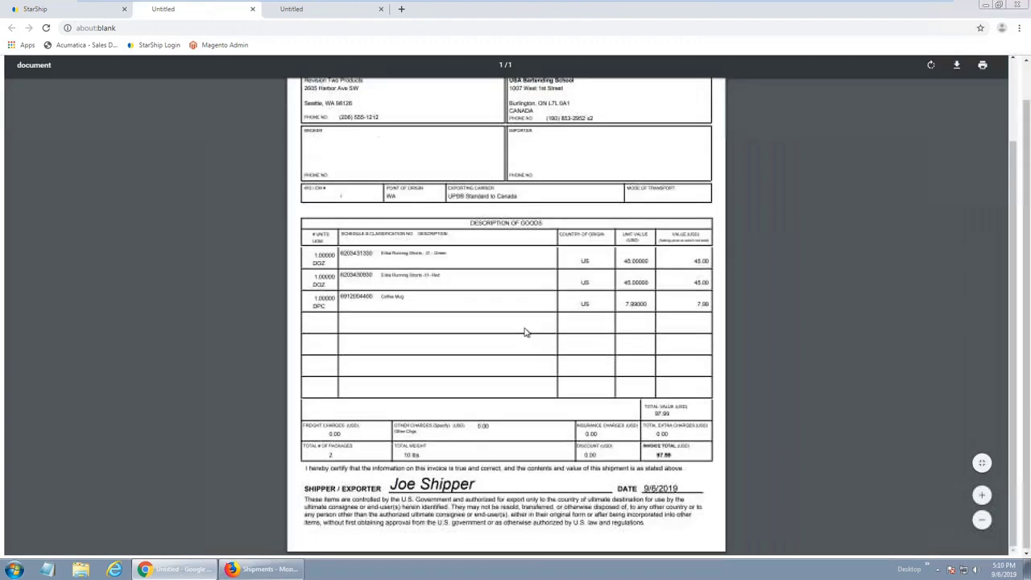
pyautogui.scroll(2, 527, 331)
pyautogui.scroll(-3, 451, 443)
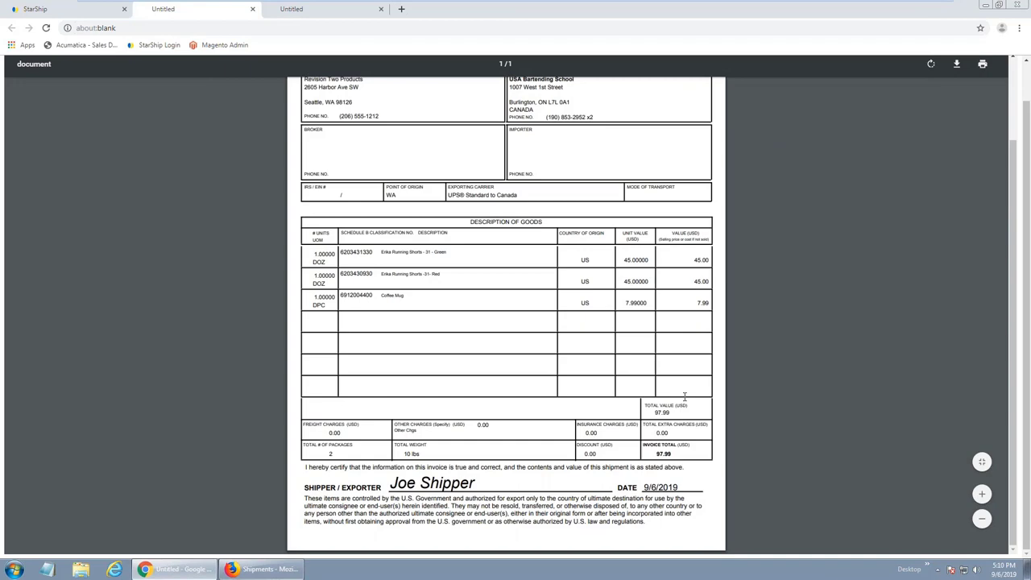
pyautogui.scroll(4, 685, 396)
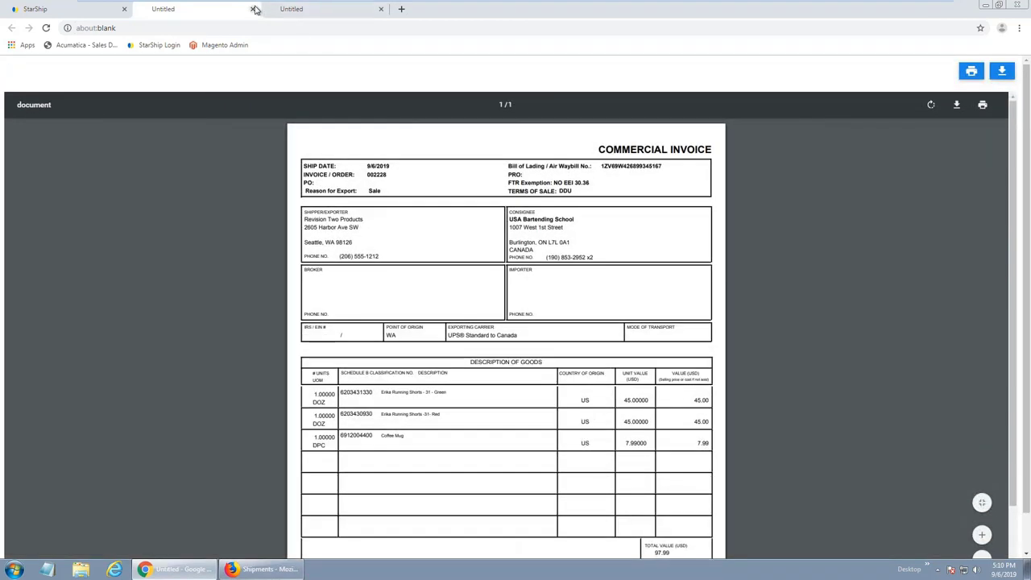
pyautogui.click(254, 9)
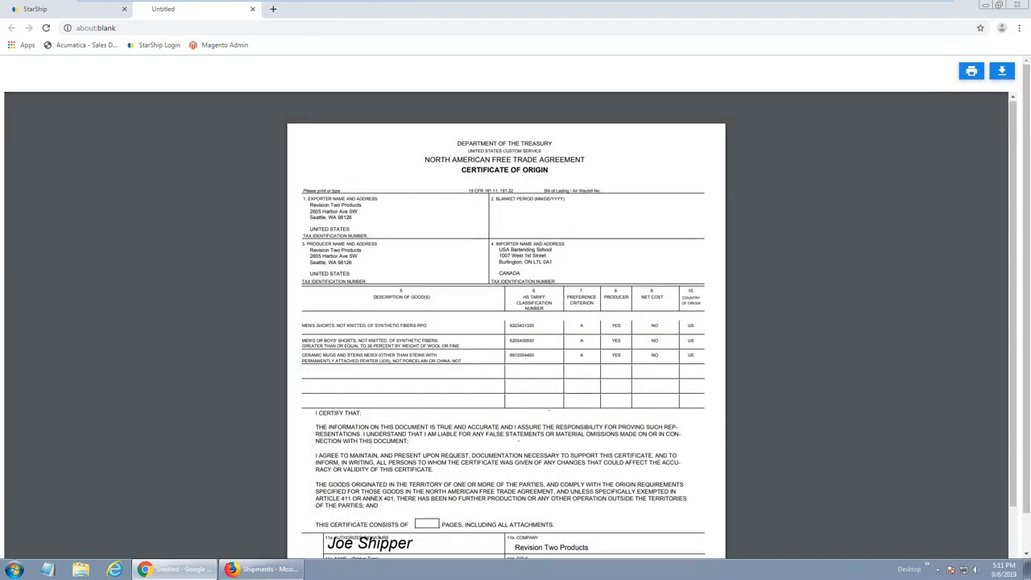
pyautogui.scroll(-2, 407, 219)
pyautogui.scroll(2, 407, 219)
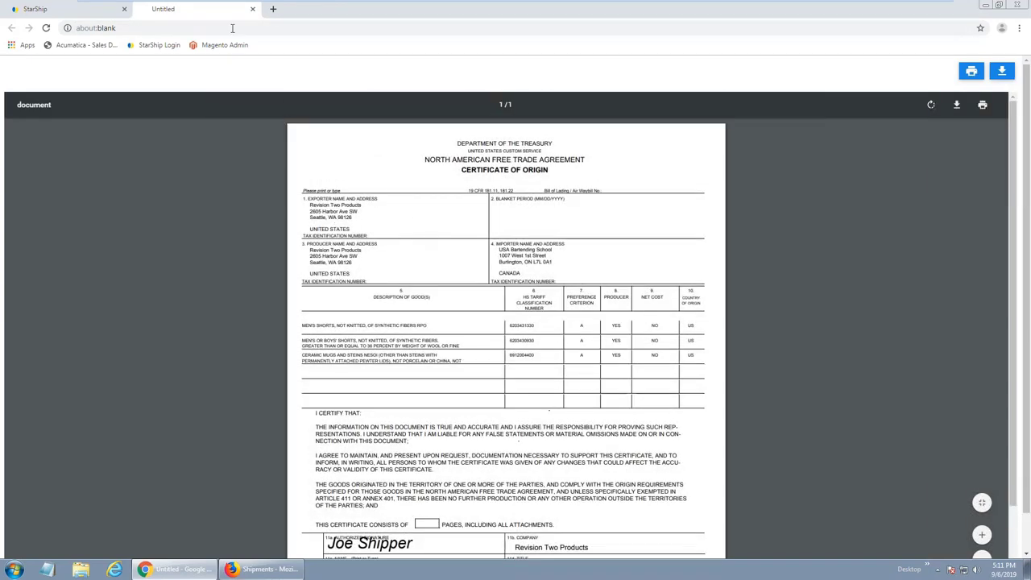
# Close the certificate of origin and the processing summary, and open the confirmed USA Bartending School shipment dated 9/5/2019 in Acumatica.
pyautogui.click(252, 9)
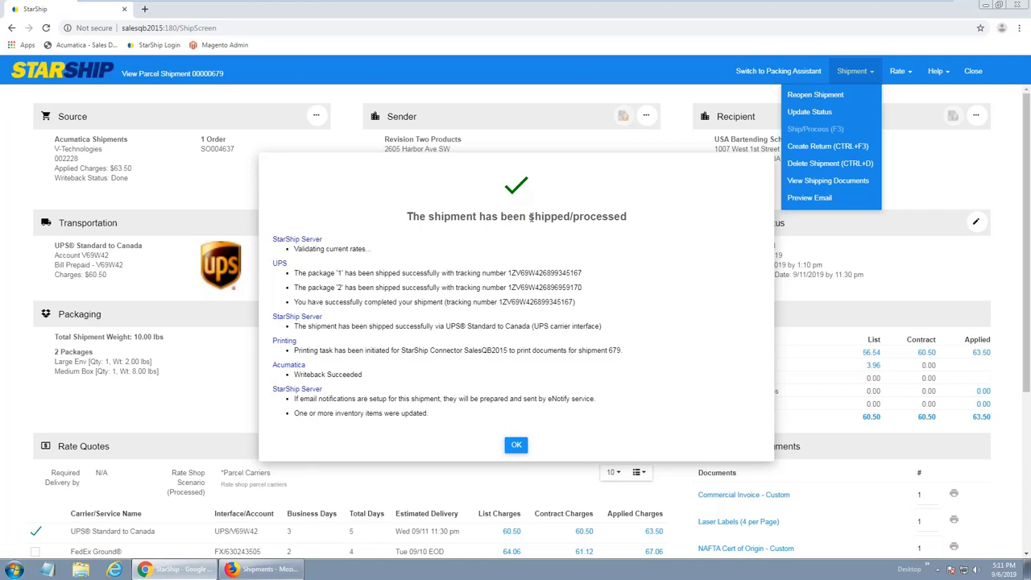
pyautogui.click(517, 448)
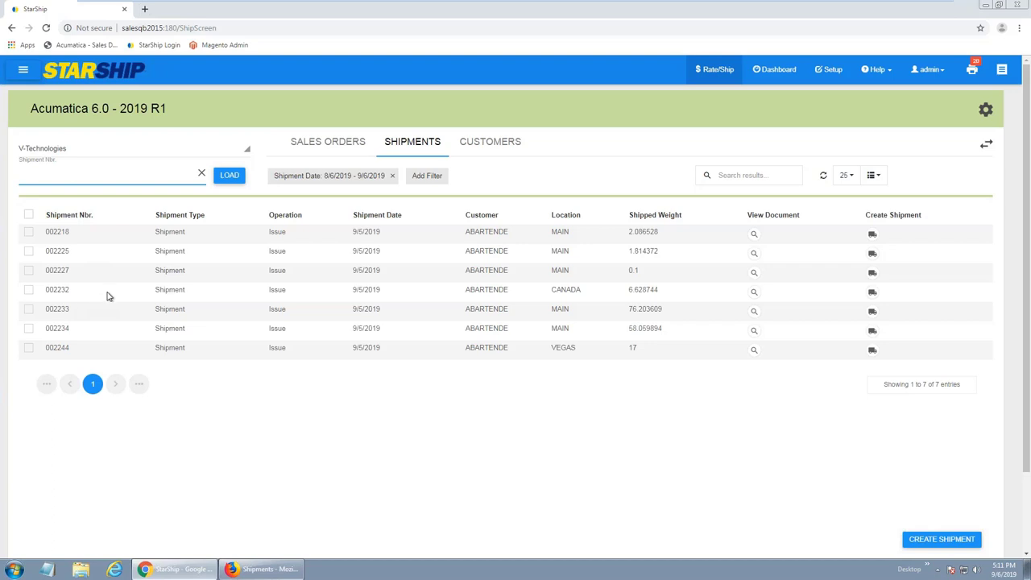
pyautogui.click(246, 569)
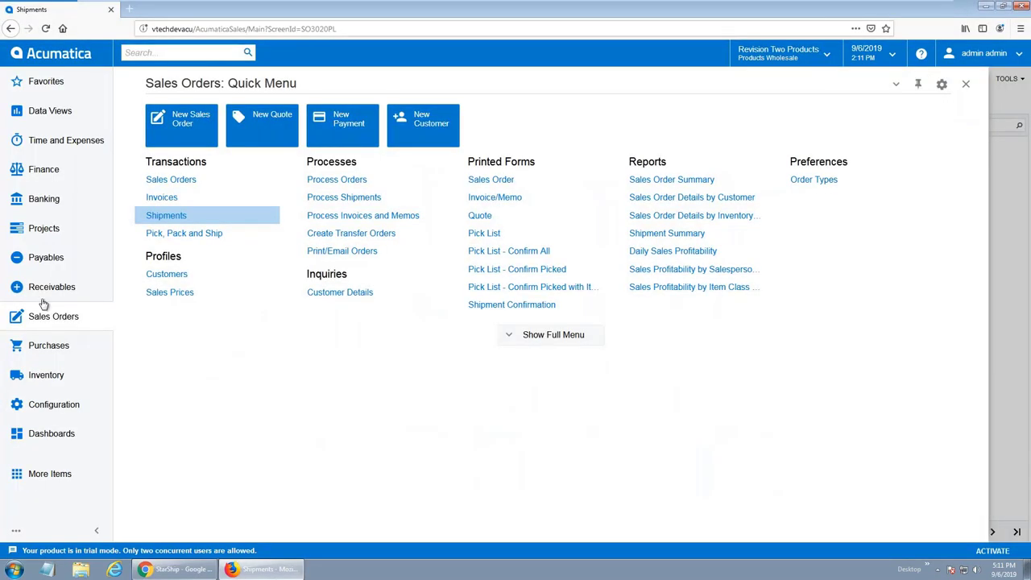
pyautogui.click(205, 212)
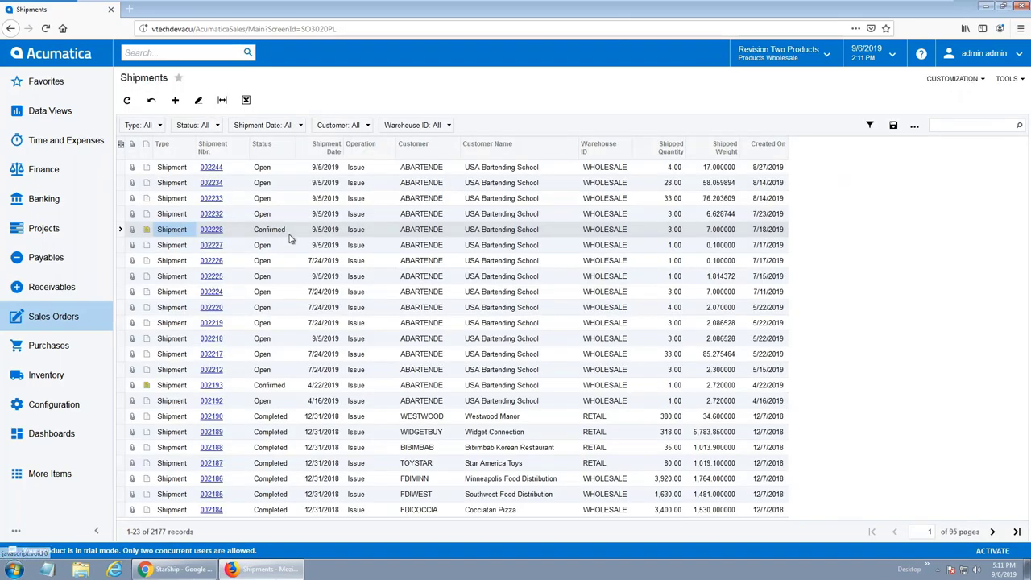
pyautogui.click(212, 231)
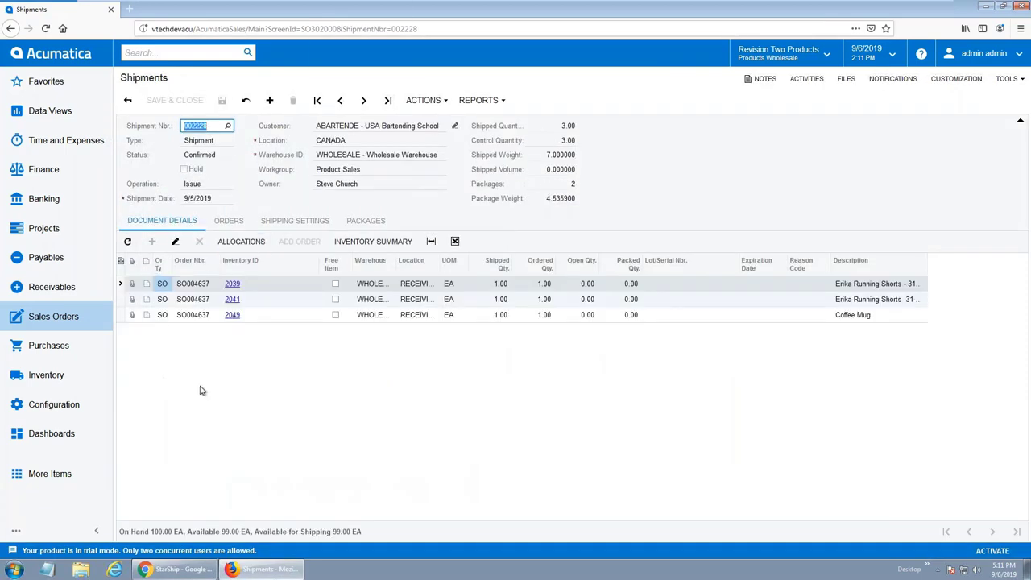
# Check the freight cost and freight price in the shipment's shipping settings, and view its packages with their tracking numbers.
pyautogui.click(295, 220)
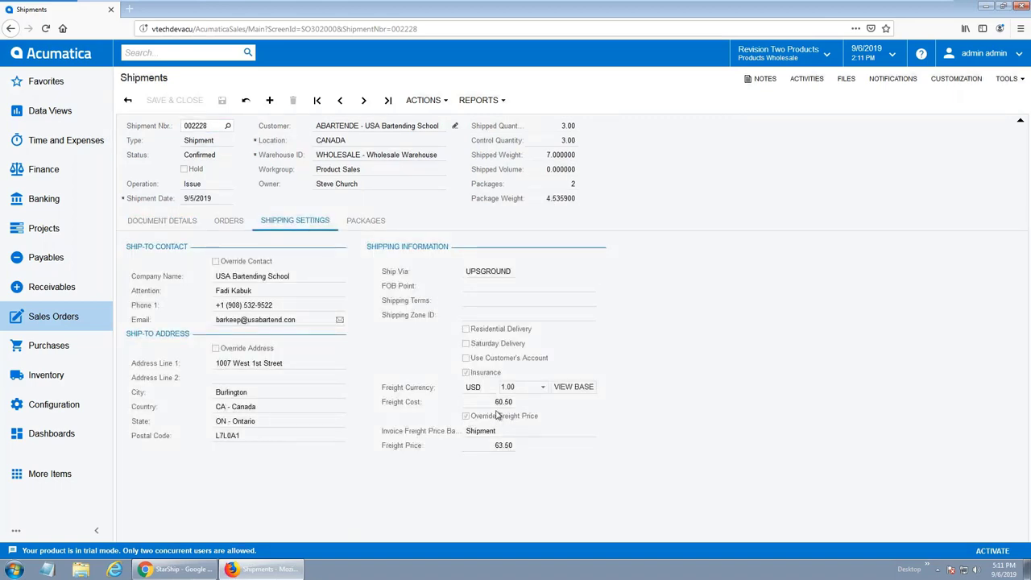
pyautogui.click(500, 402)
pyautogui.click(489, 447)
pyautogui.click(500, 461)
pyautogui.click(367, 222)
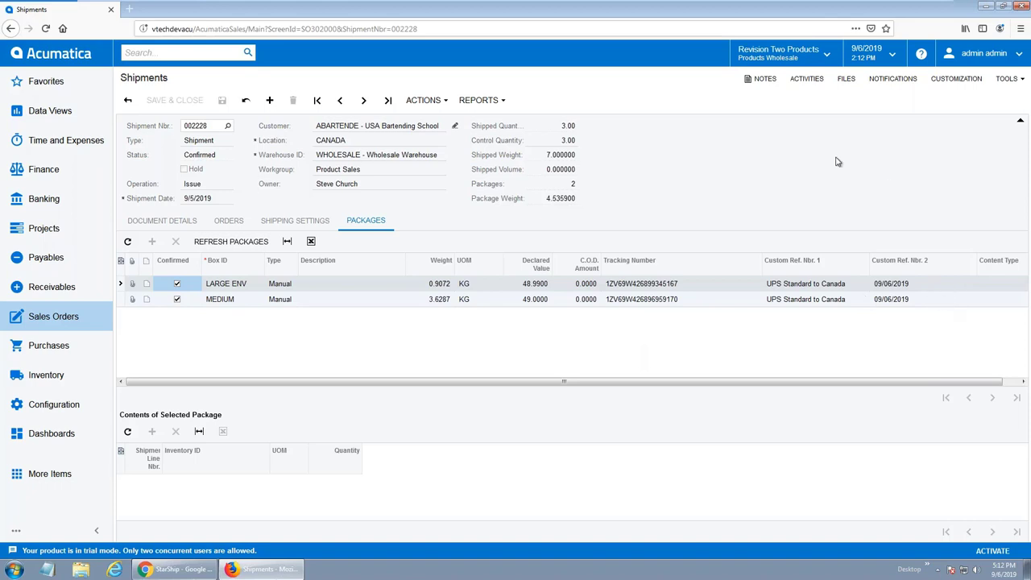
# Open the shipment's record note and read through its tracking, package dimension and Schedule B details for both packs.
pyautogui.click(764, 79)
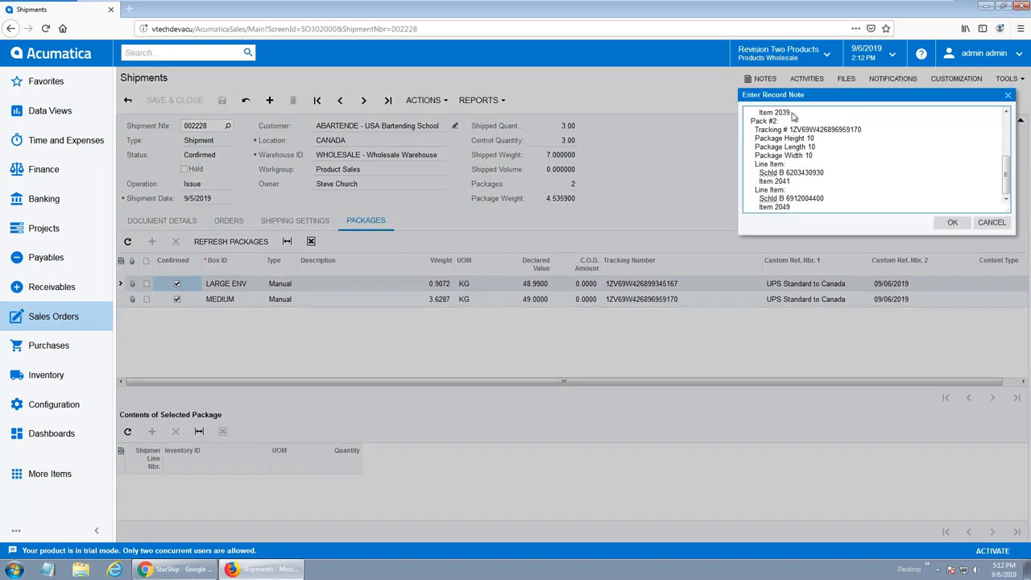
pyautogui.moveTo(1006, 173); pyautogui.dragTo(977, 58)
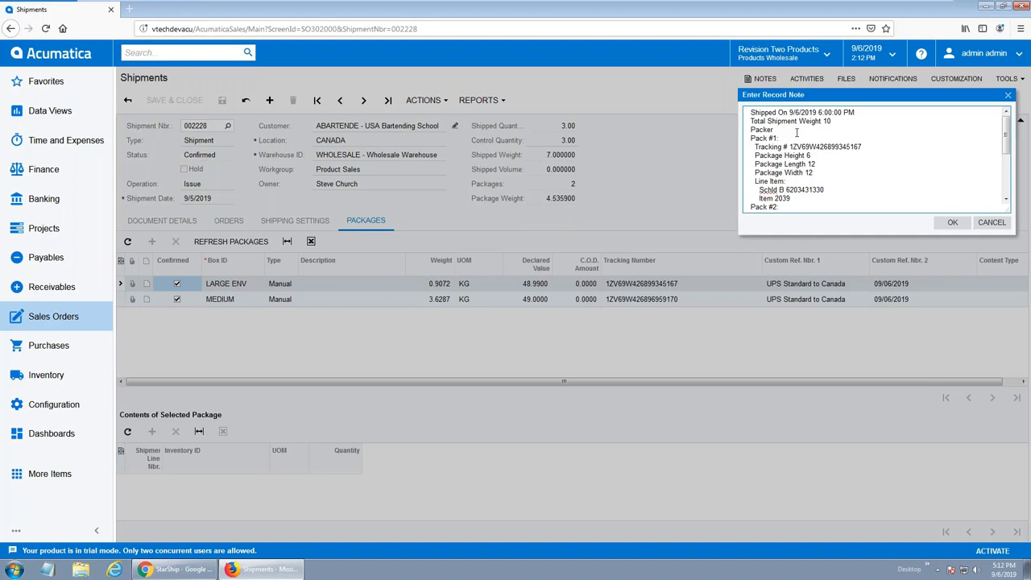
pyautogui.scroll(-3, 779, 134)
pyautogui.scroll(3, 775, 138)
pyautogui.scroll(-2, 795, 172)
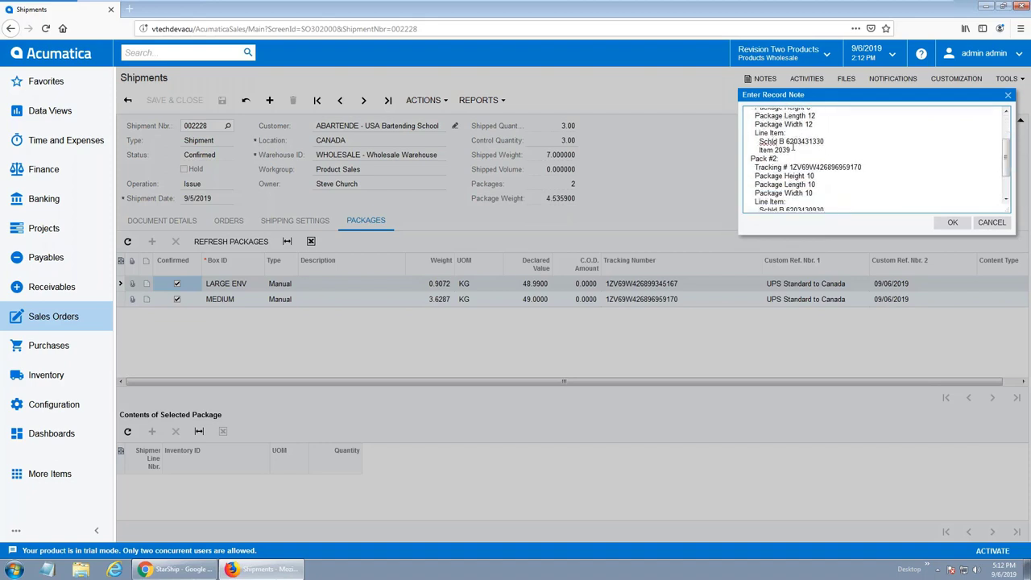
pyautogui.scroll(-2, 800, 159)
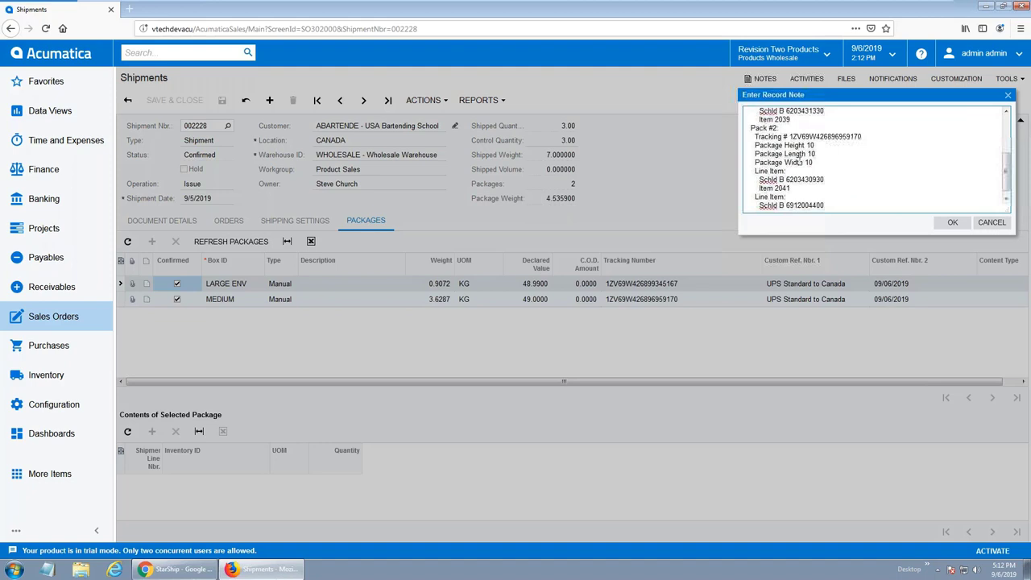
pyautogui.scroll(3, 810, 176)
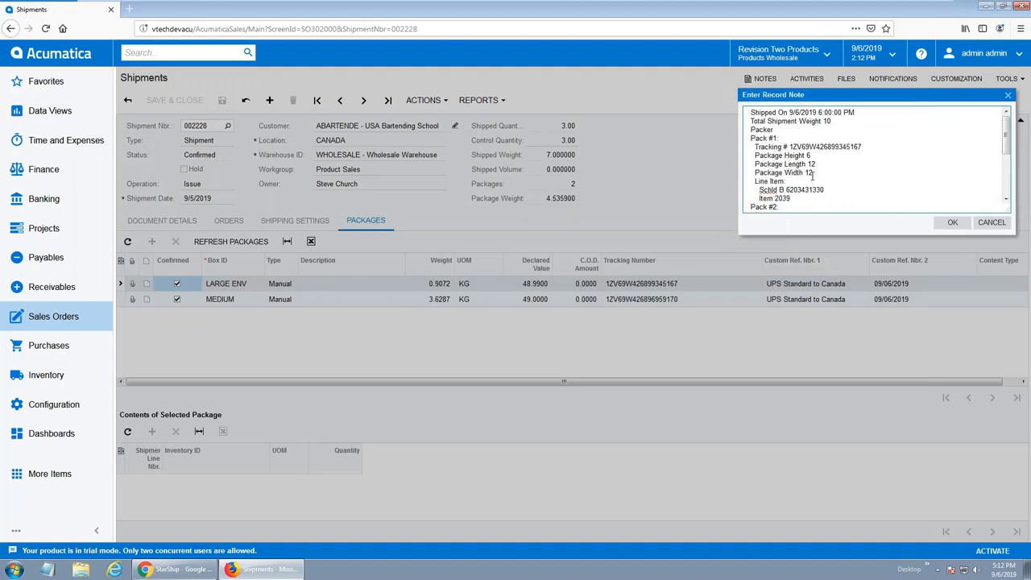